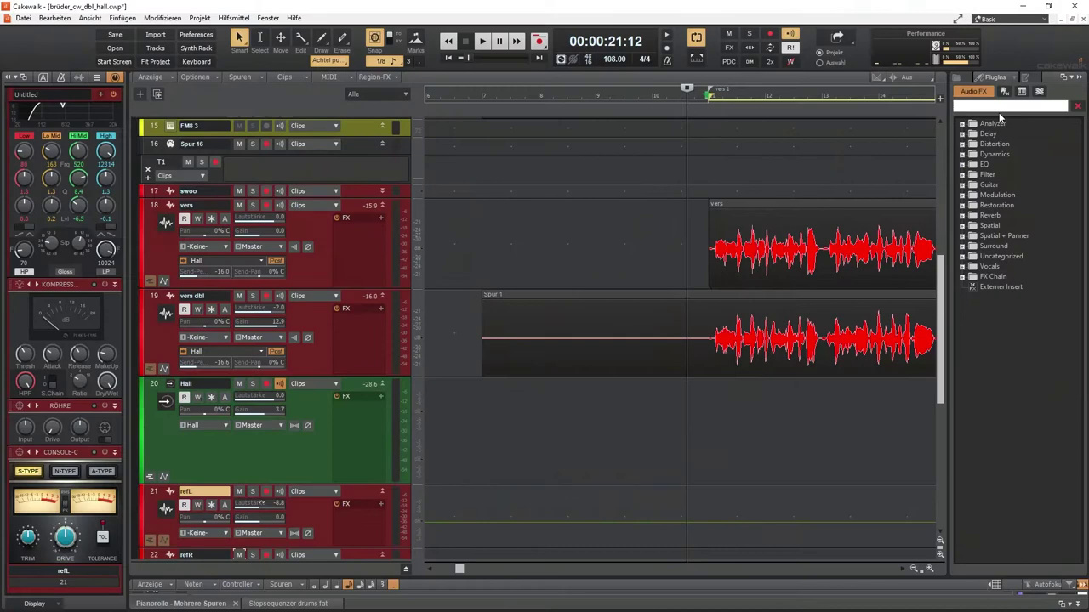
Find the Sonitus Delay by searching the audio effects for "delay" and insert it in the vers dbl track's FX bin
click(829, 207)
key(b)
key(b)
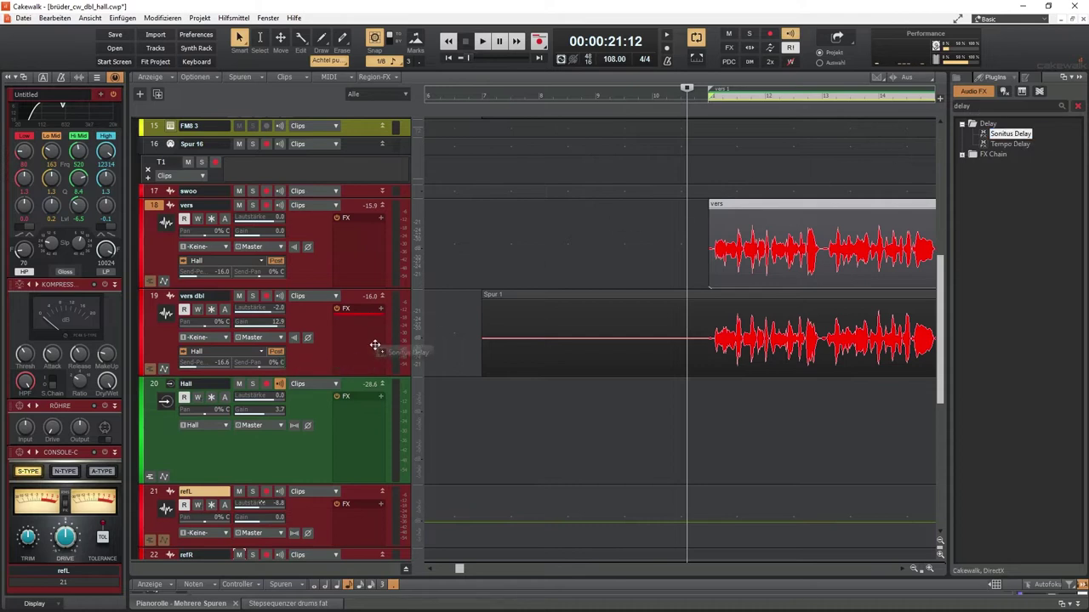
drag(360, 349, 357, 350)
drag(423, 174, 545, 209)
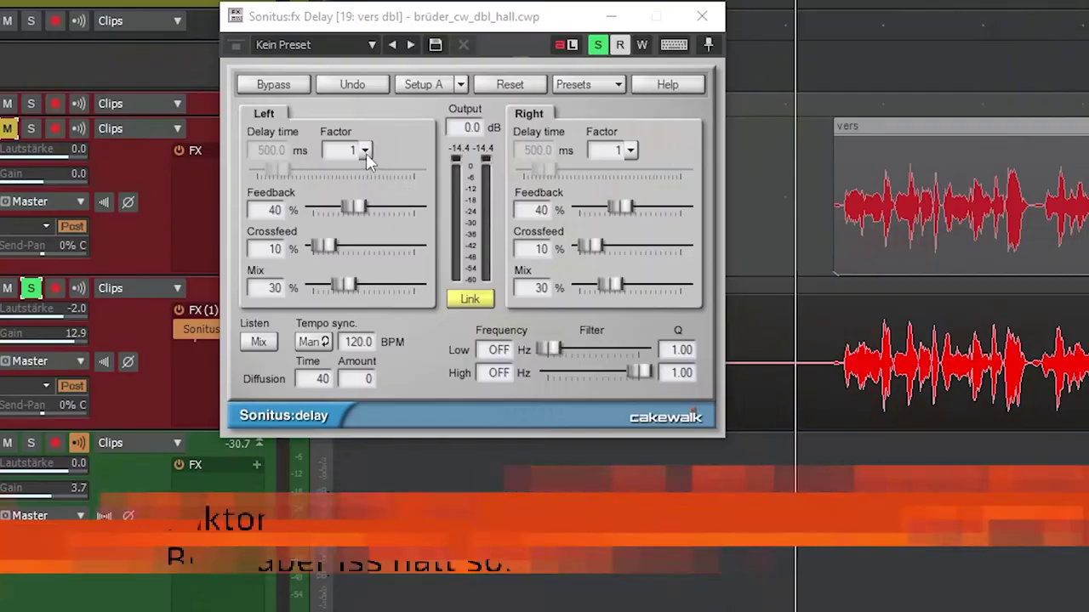
Set the delay factor to 1/4 on the left channel and 1/6 on the right, and sync the tempo to the host
click(365, 151)
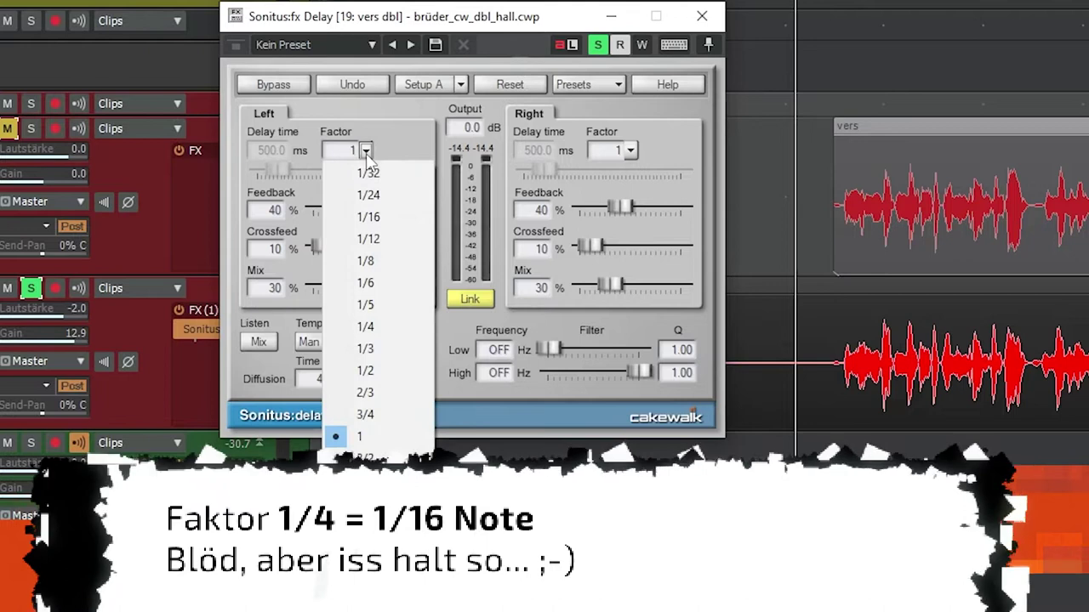
click(365, 327)
click(630, 150)
click(654, 326)
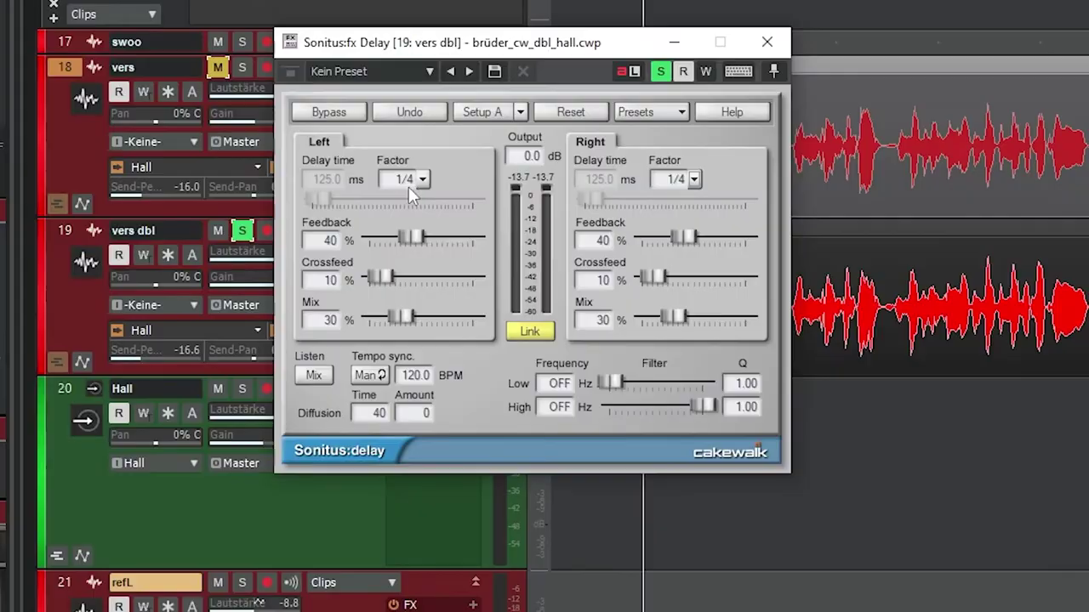
click(694, 179)
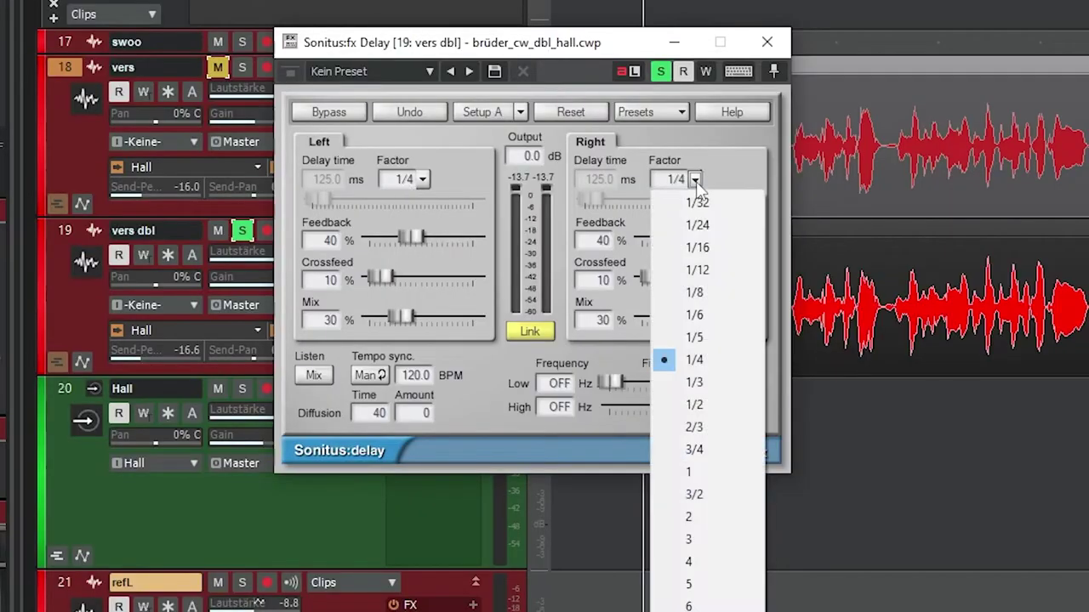
click(694, 314)
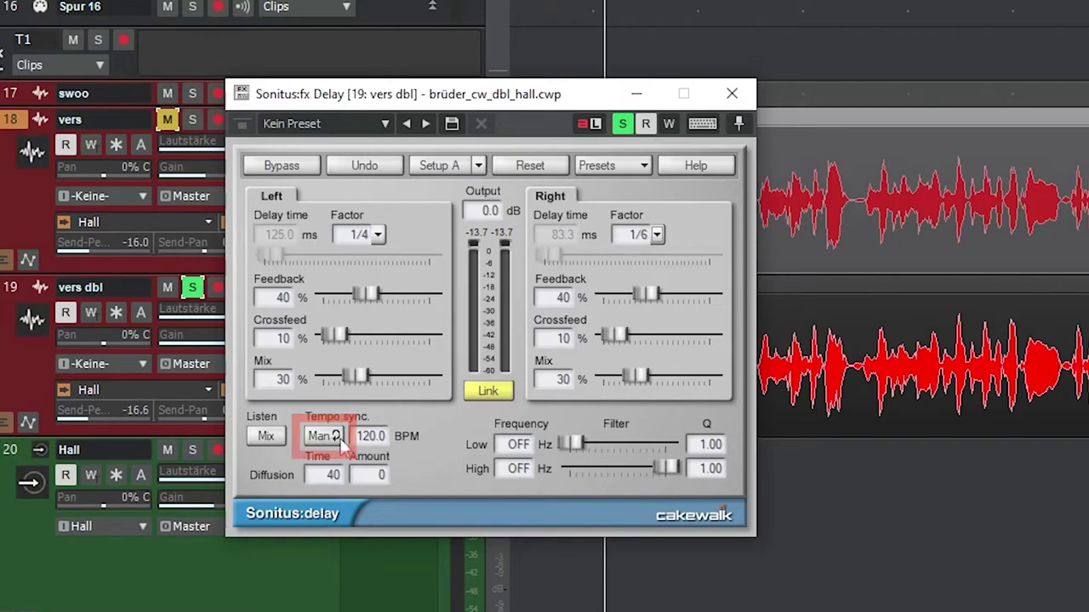
click(333, 438)
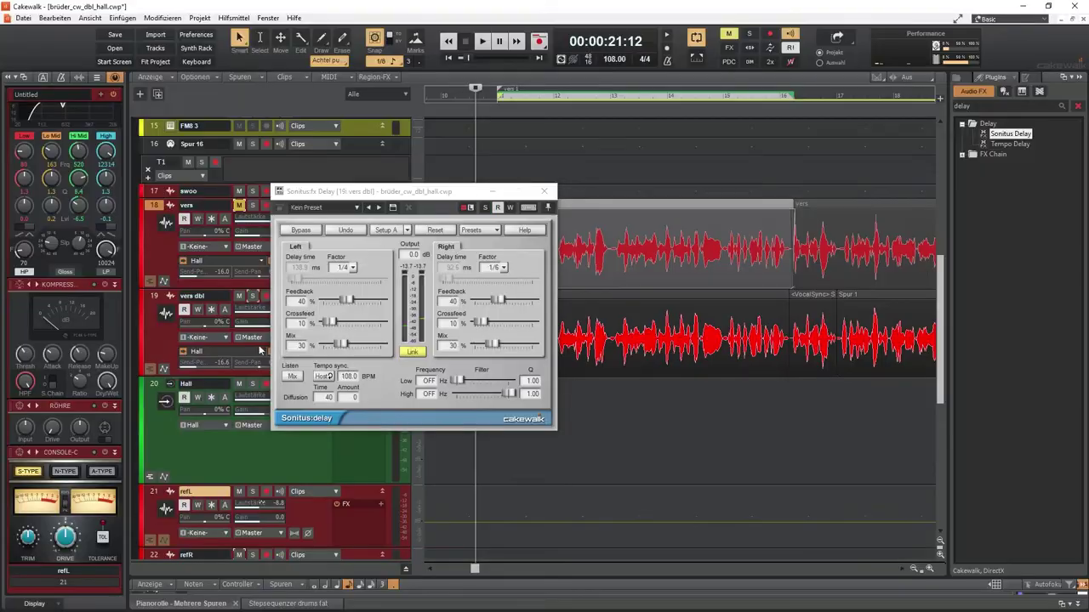
Play back the vers dbl track while raising the delay's feedback to 97 %
key(space)
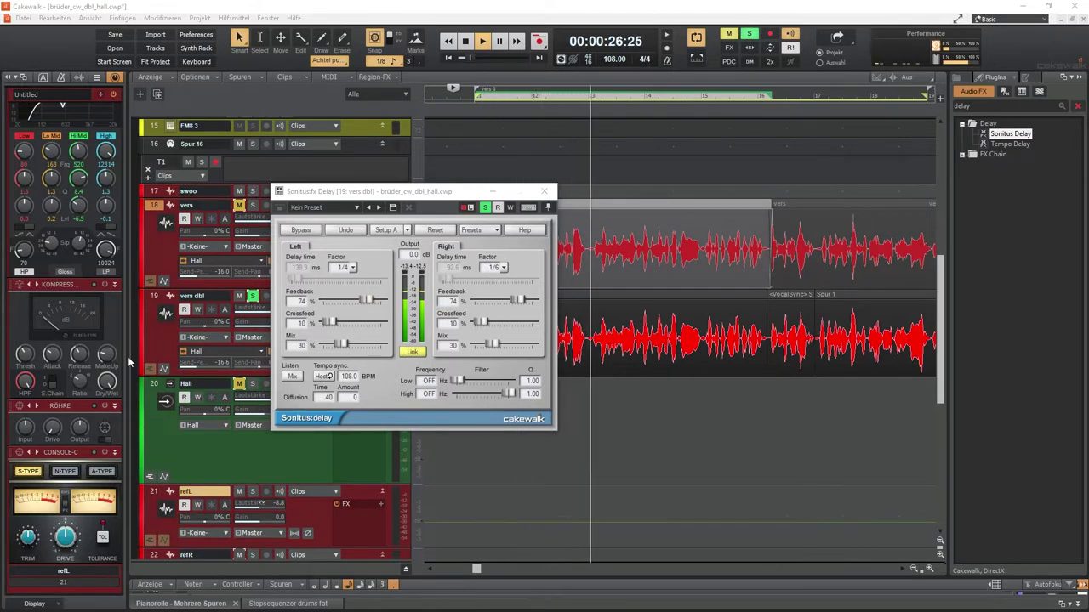
drag(367, 300, 380, 299)
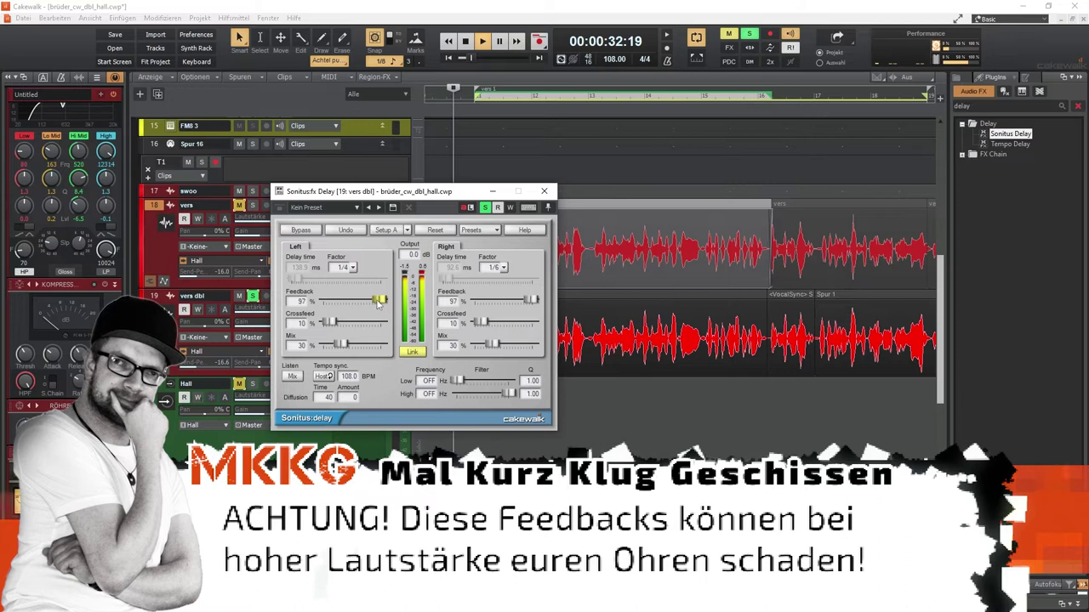
key(space)
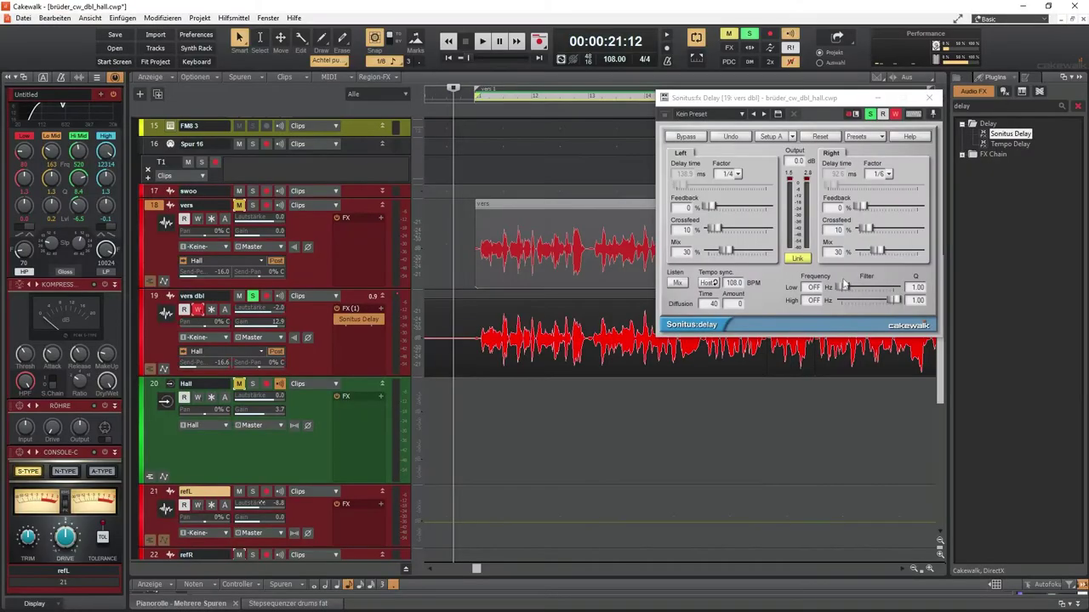
Try recording feedback automation for the delay on the vers dbl track during playback
key(space)
mouse_move(710, 207)
mouse_down()
mouse_move(768, 206)
mouse_move(707, 207)
mouse_up()
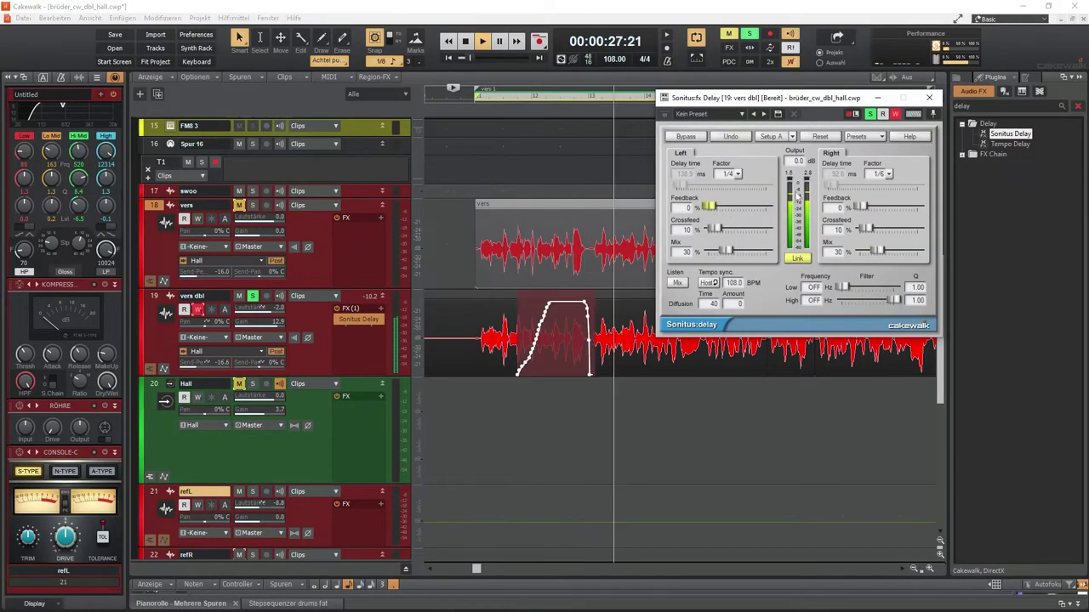
click(456, 450)
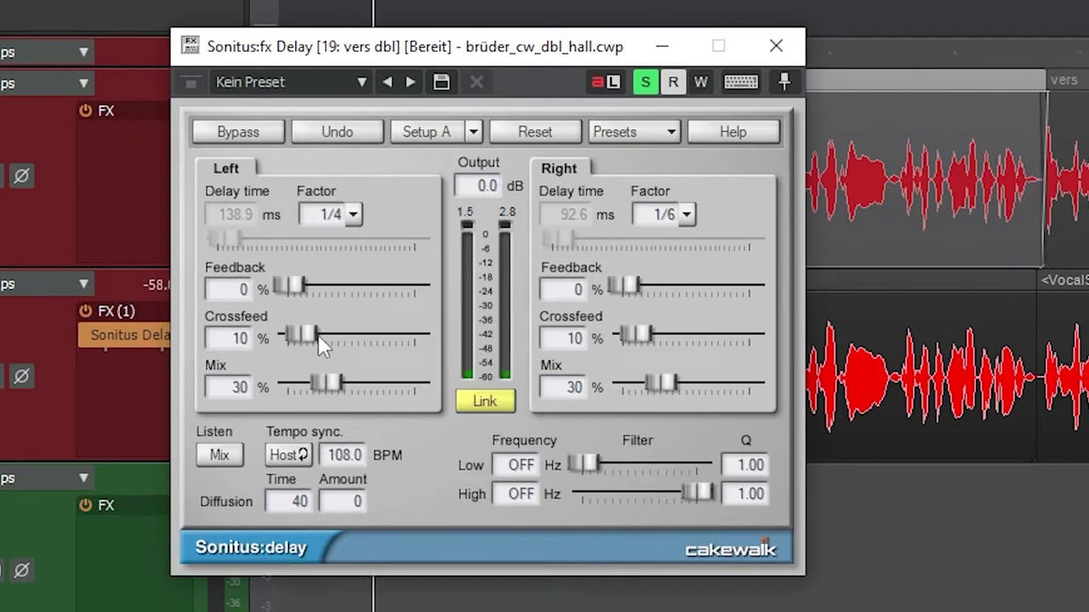
Try a crossfeed of 88 % on both linked channels and bring it down to 0 %
drag(307, 334, 402, 335)
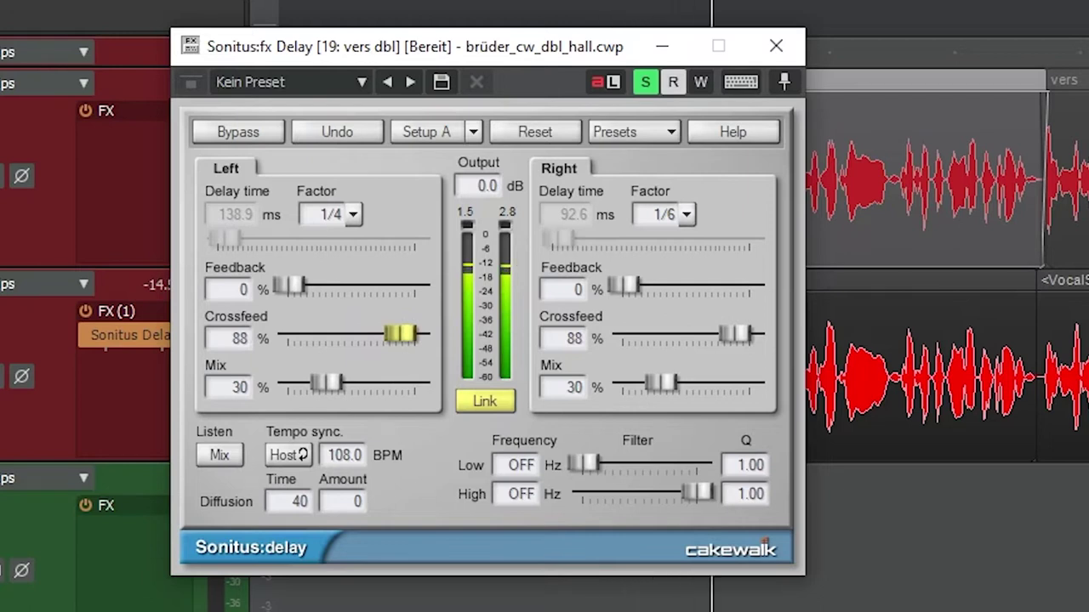
drag(402, 334, 368, 334)
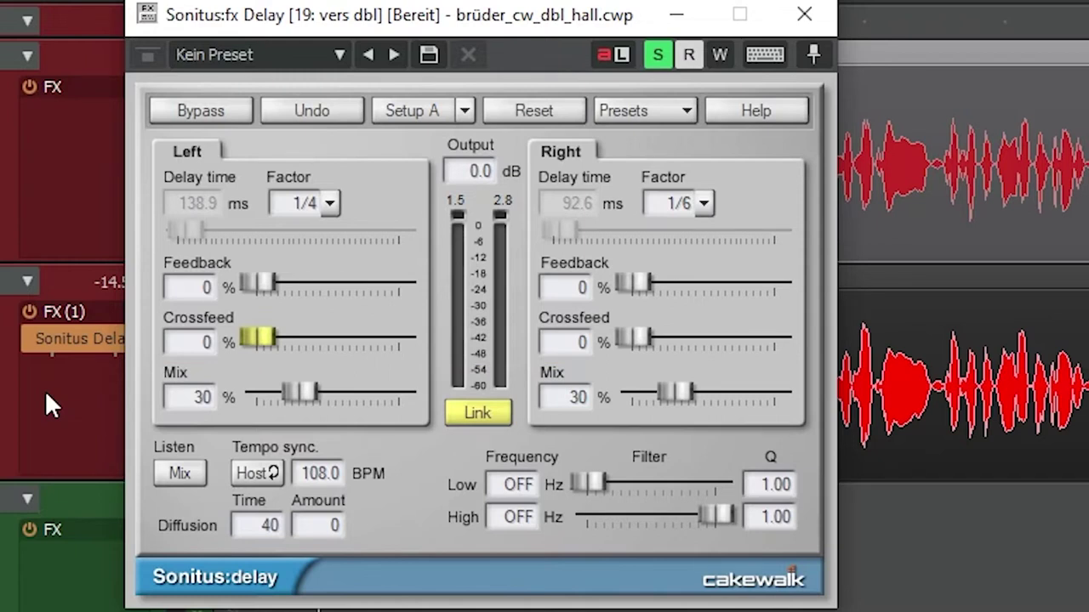
Audition the delay's mix during playback by lowering it to 0 % and raising it well up its range
key(space)
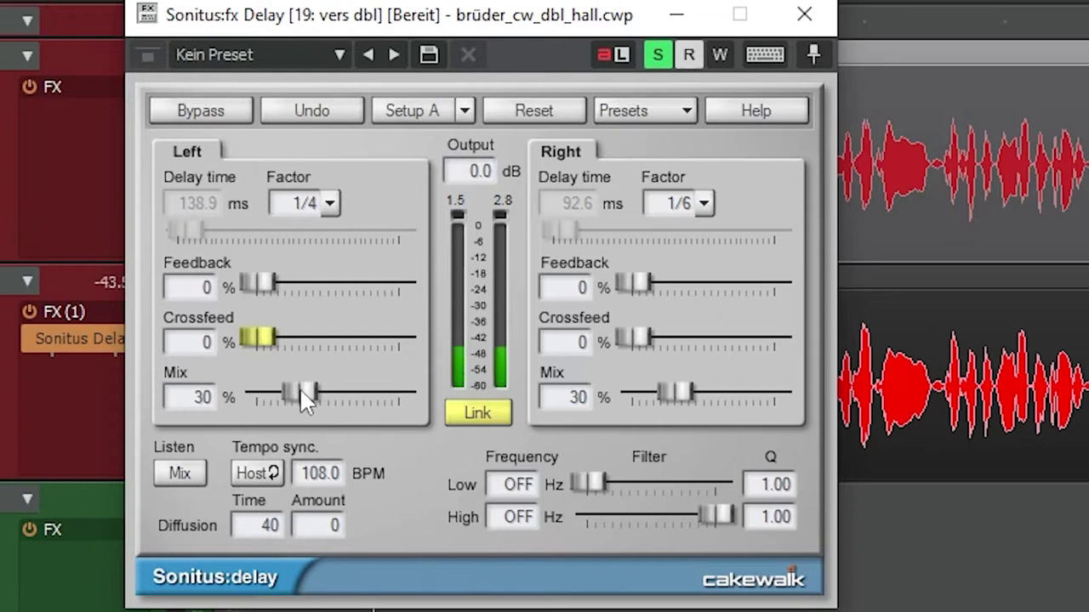
drag(304, 400, 255, 393)
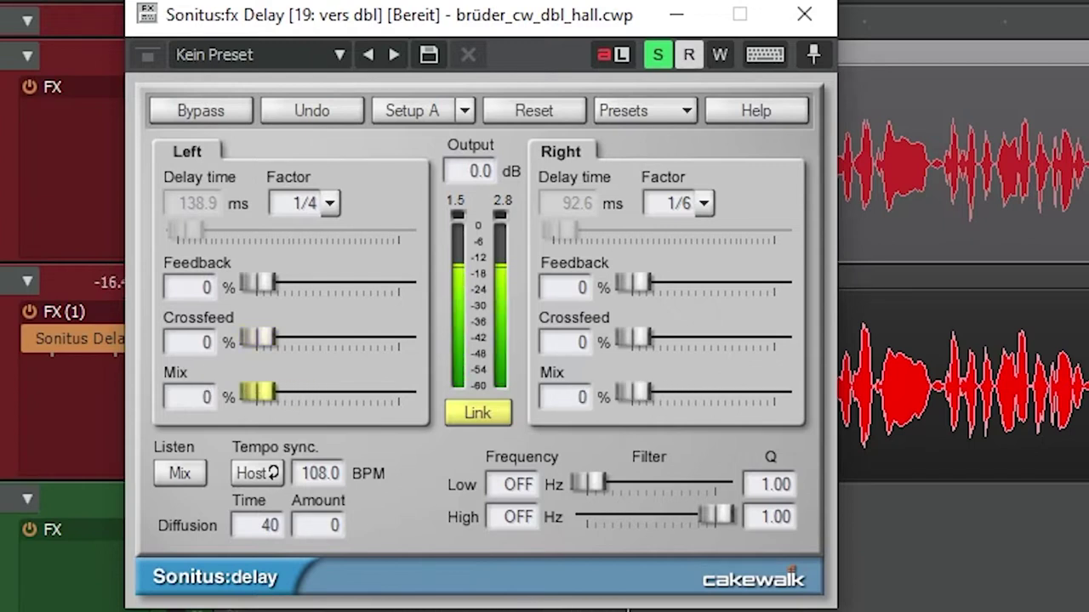
drag(255, 393, 328, 396)
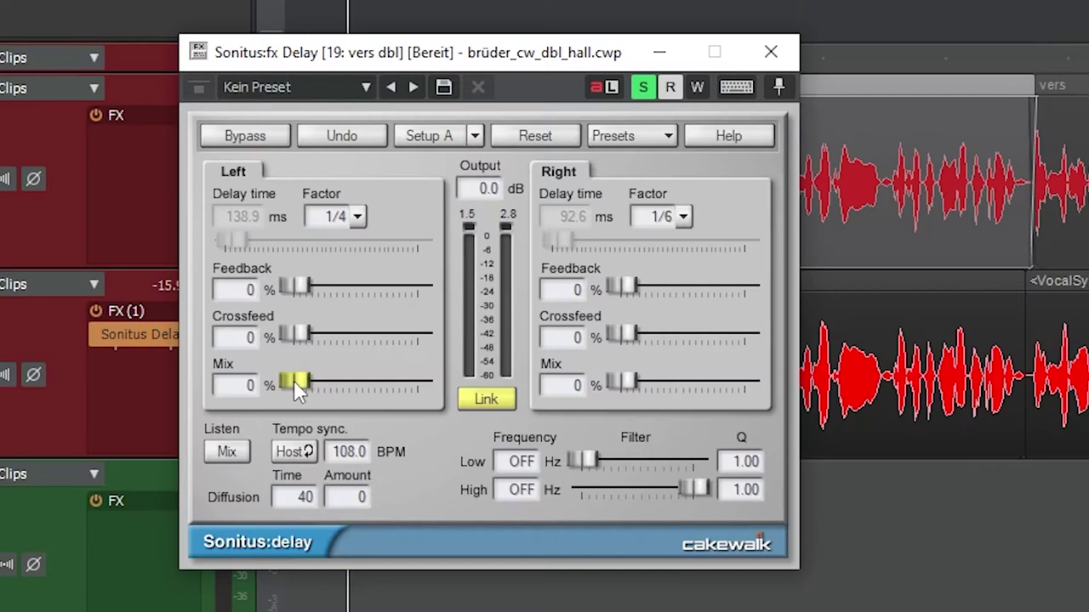
drag(293, 380, 418, 382)
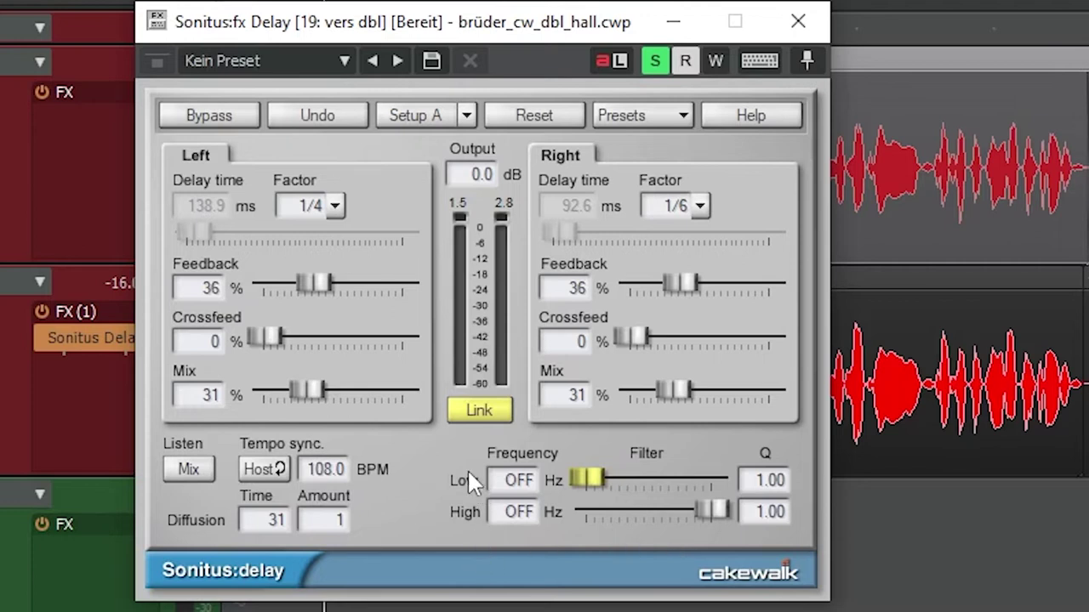
Try the delay's filters during playback, starting with the low frequency at 36 Hz and the high frequency at 7096 Hz
drag(595, 483, 606, 483)
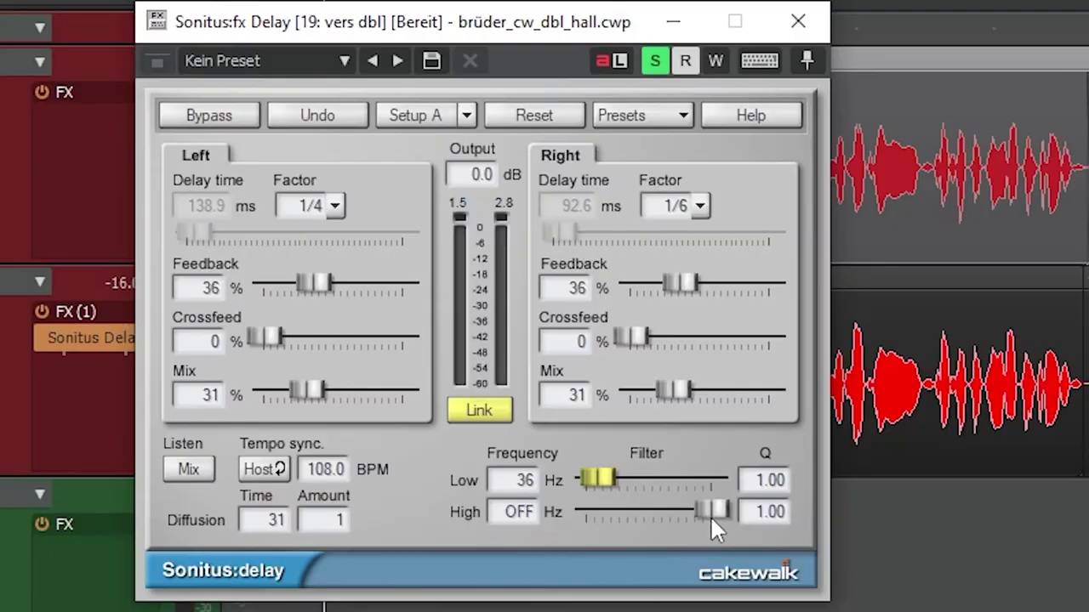
drag(710, 511, 691, 511)
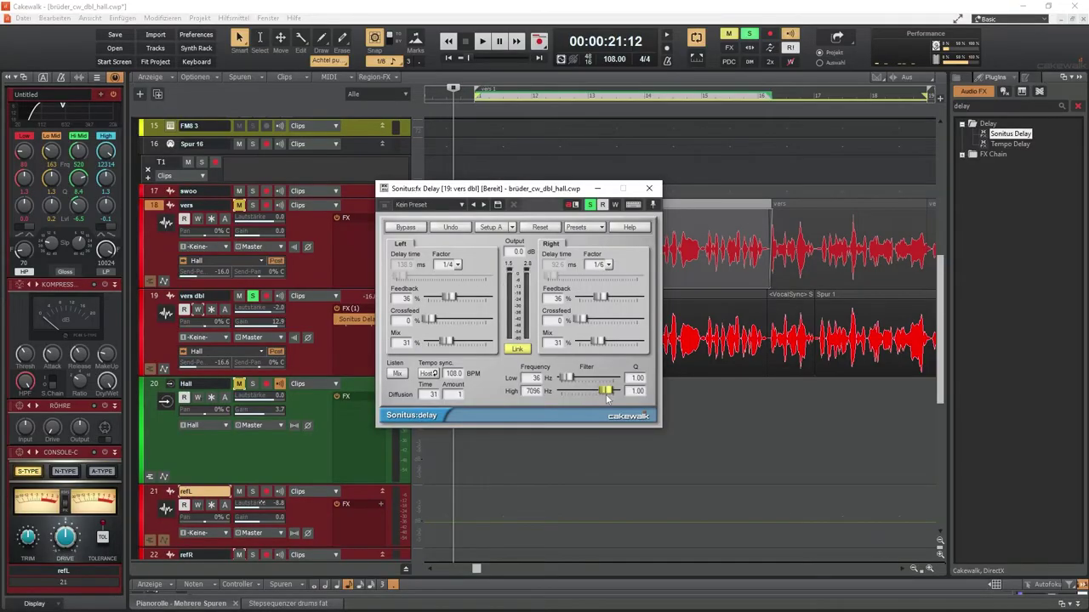
key(space)
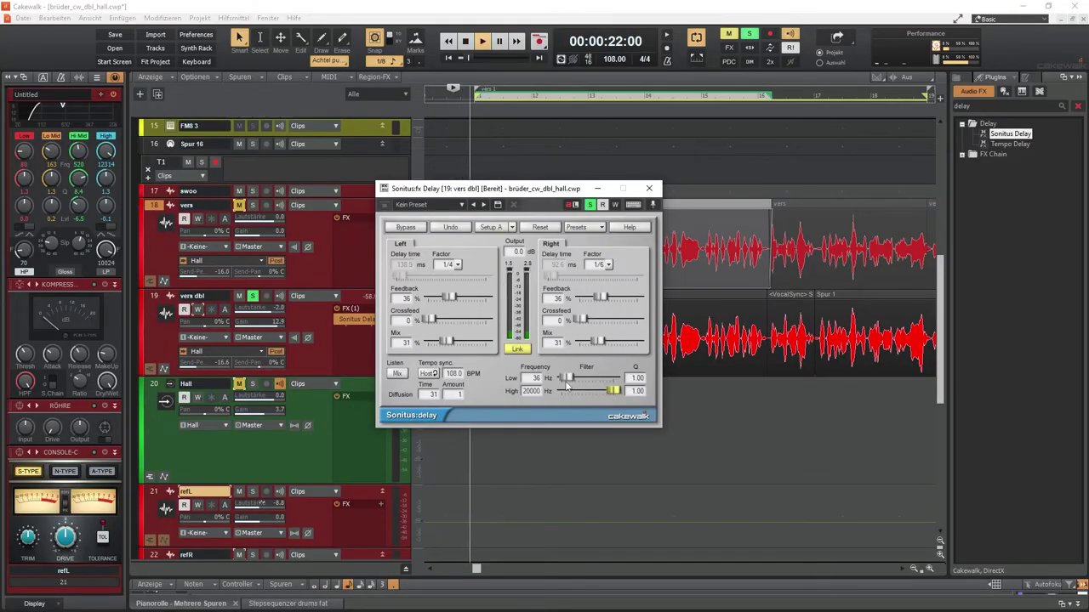
drag(564, 378, 593, 392)
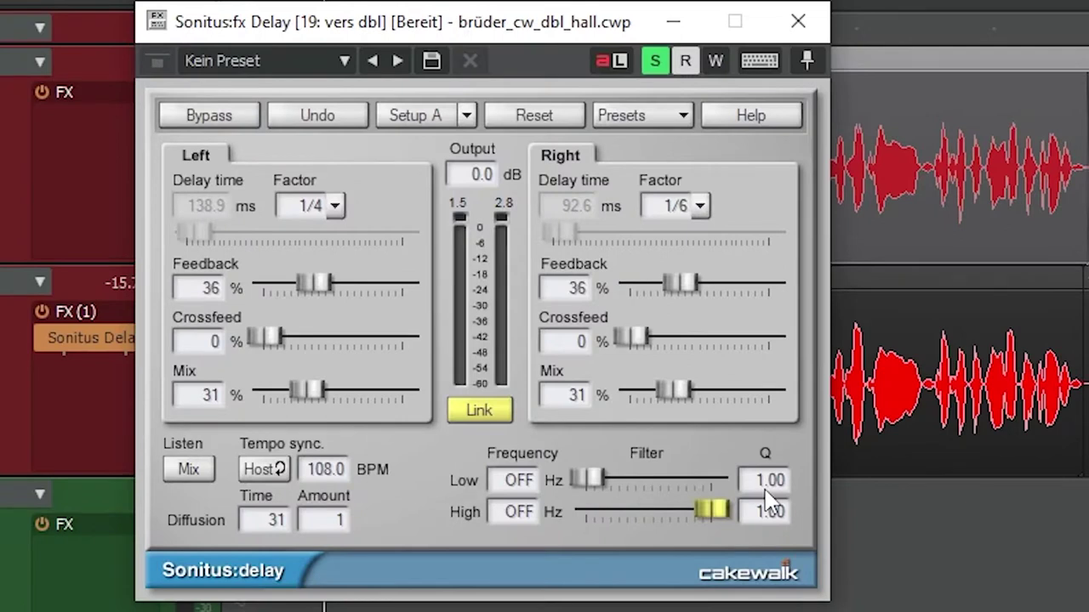
Set the low filter's Q to 0.30 and the linked feedback to 47 %
drag(765, 487, 764, 519)
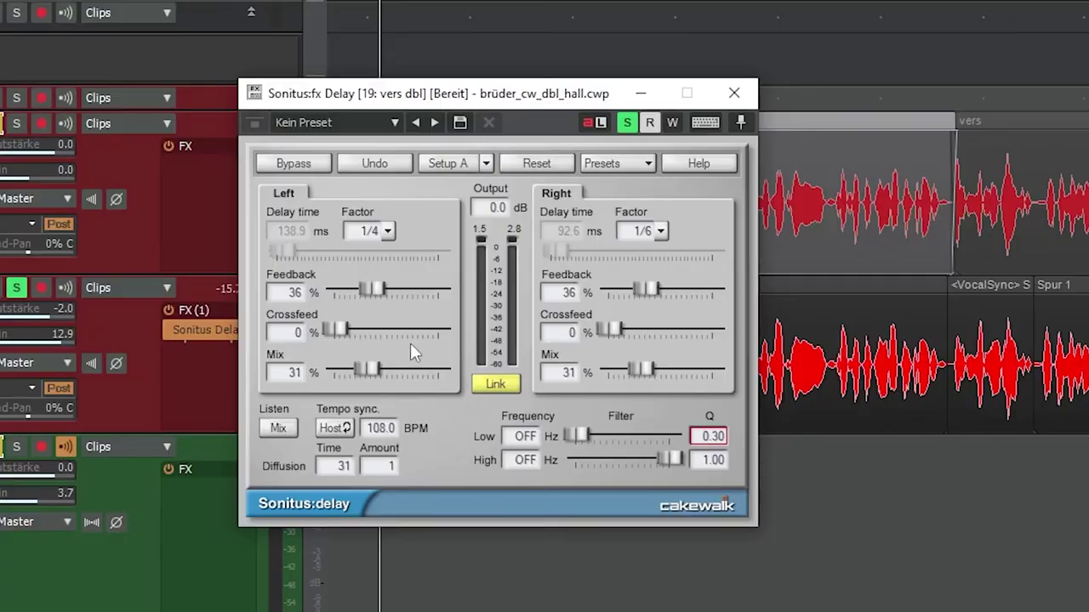
mouse_move(370, 288)
mouse_down()
mouse_move(335, 292)
mouse_move(400, 291)
mouse_move(383, 292)
mouse_up()
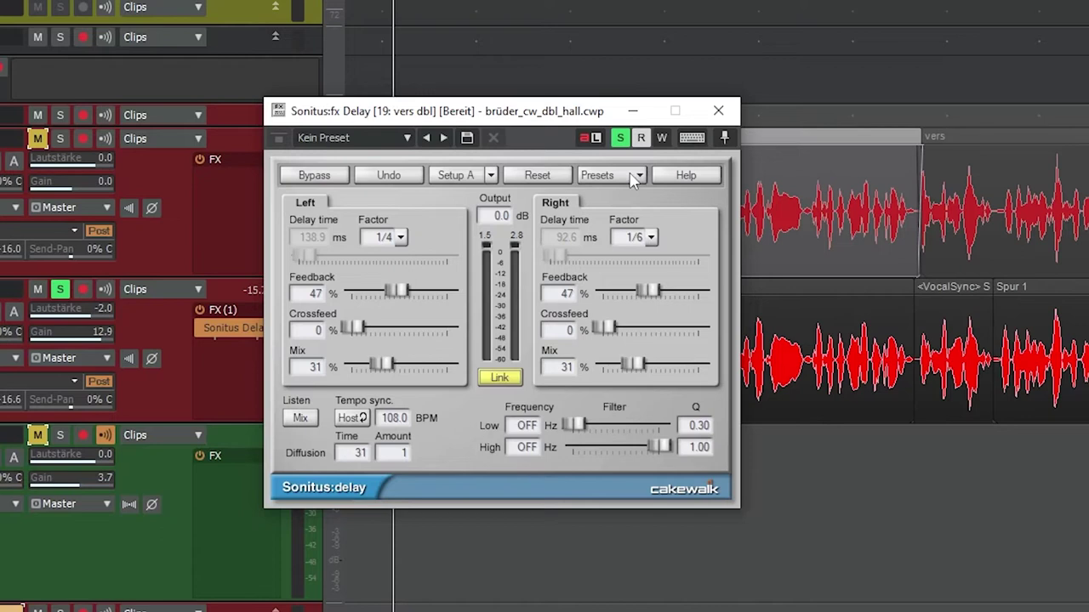
View the preset options of the Sonitus Delay
click(635, 177)
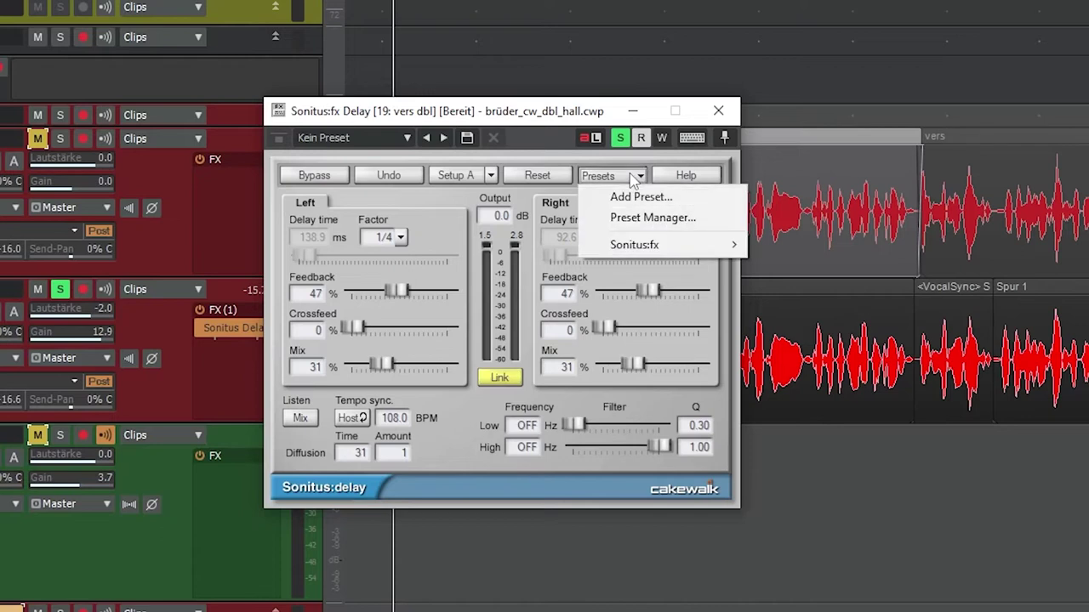
mouse_move(653, 247)
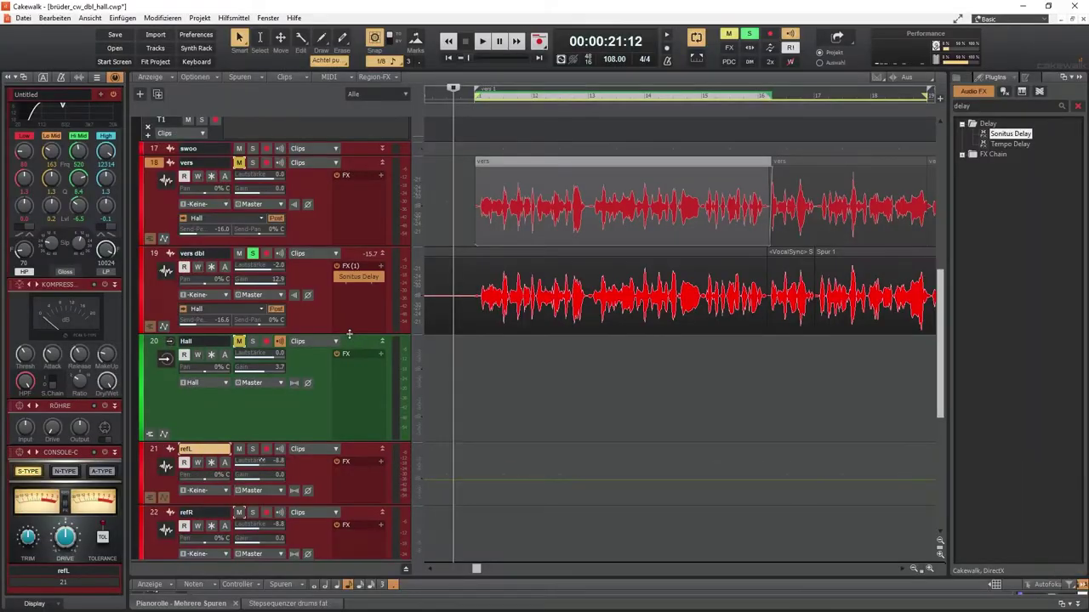
Enlarge the vers dbl track's height and insert a send from it to a new aux track
drag(348, 333, 349, 391)
right_click(180, 342)
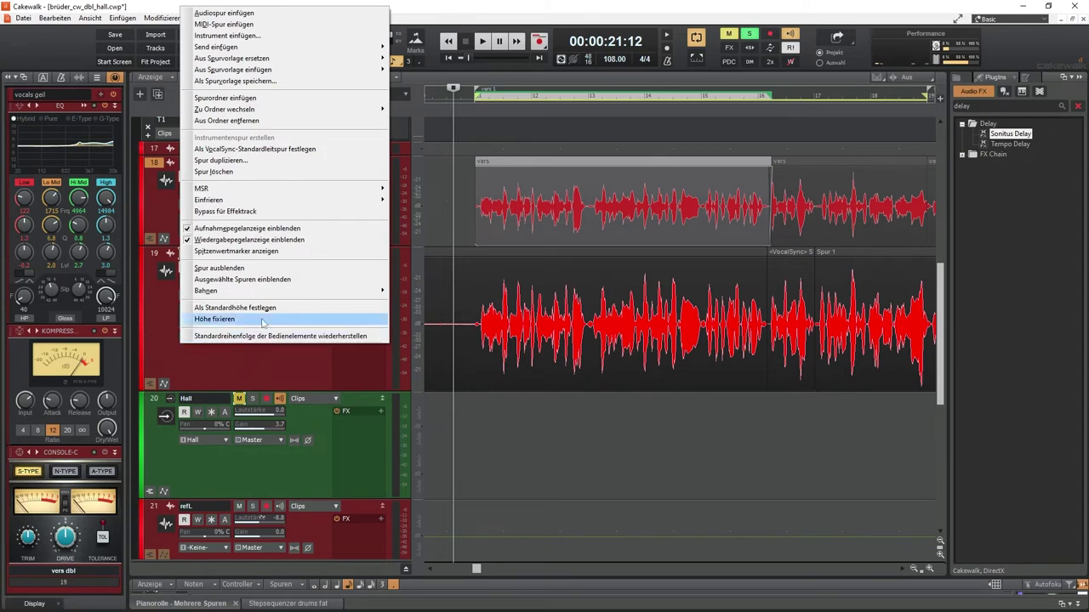
mouse_move(293, 51)
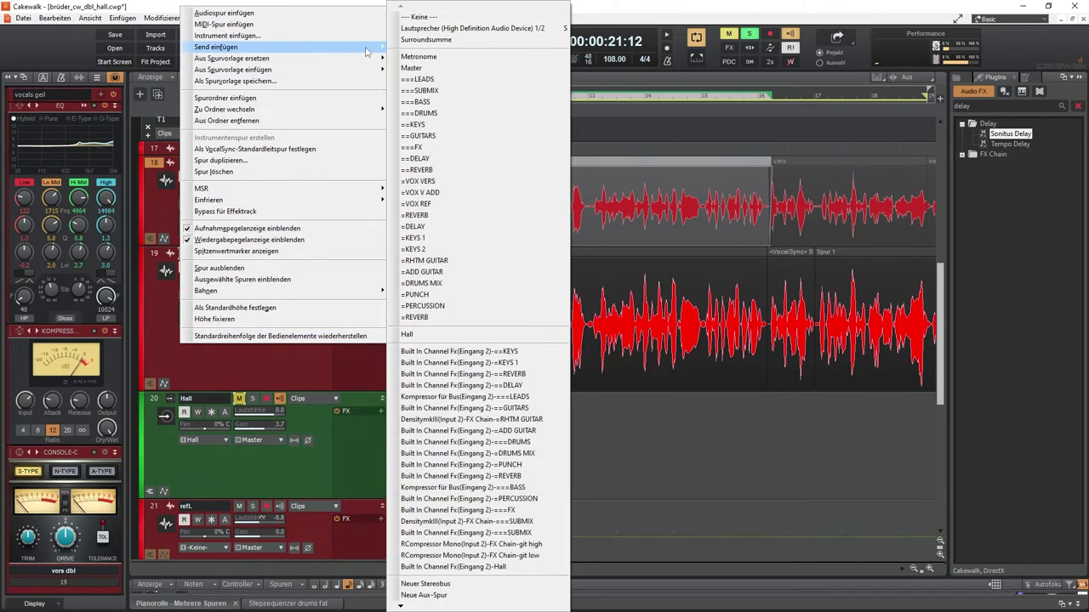
click(448, 600)
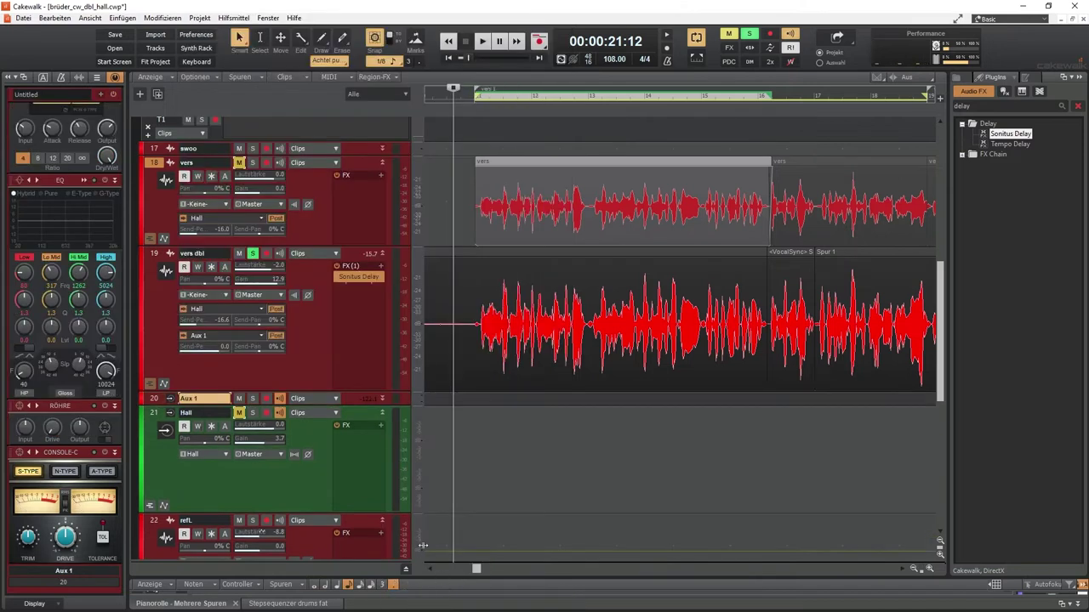
Enlarge the new aux track, colour it yellow-green and rename it Delay
drag(354, 406, 346, 468)
click(143, 425)
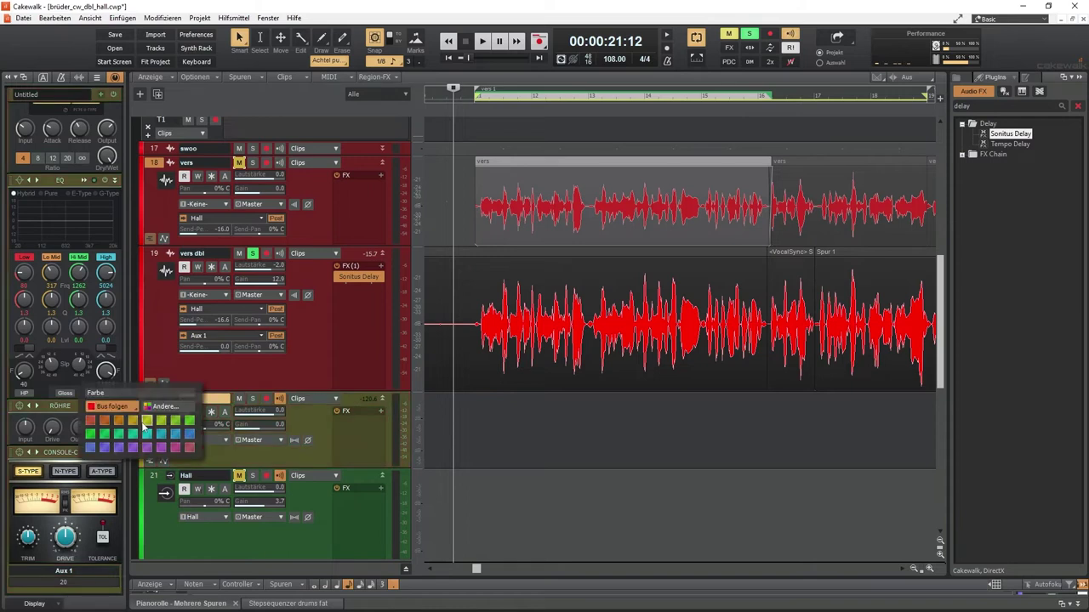
click(175, 420)
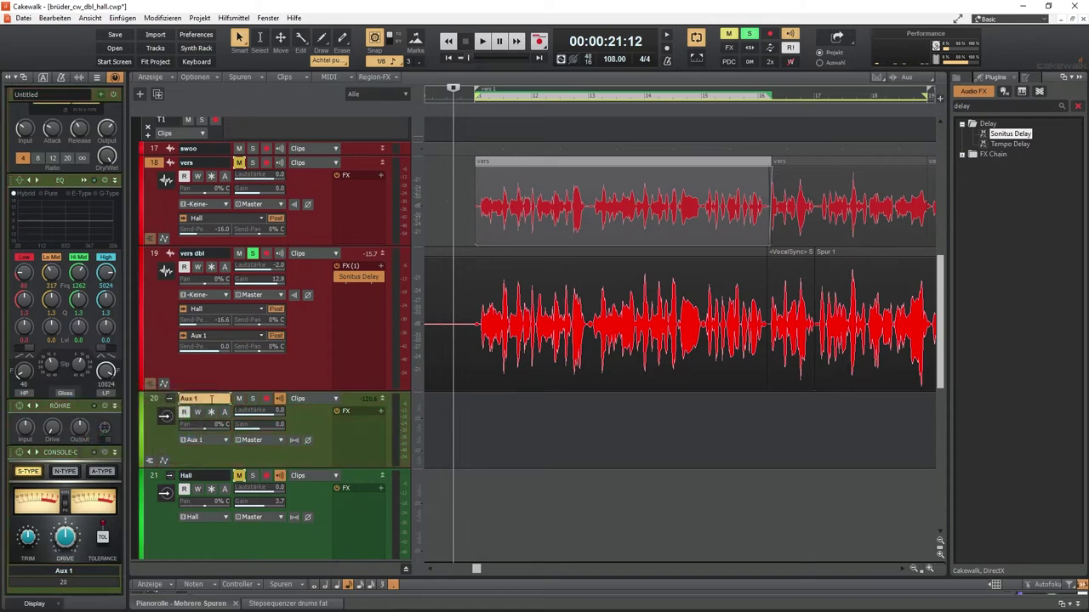
double_click(211, 398)
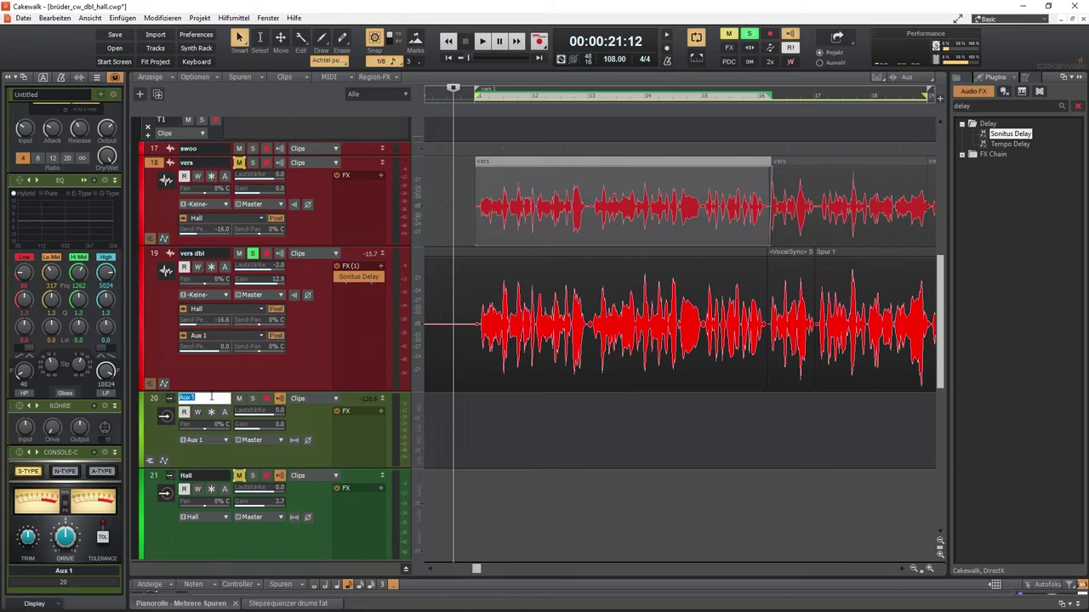
key(Return)
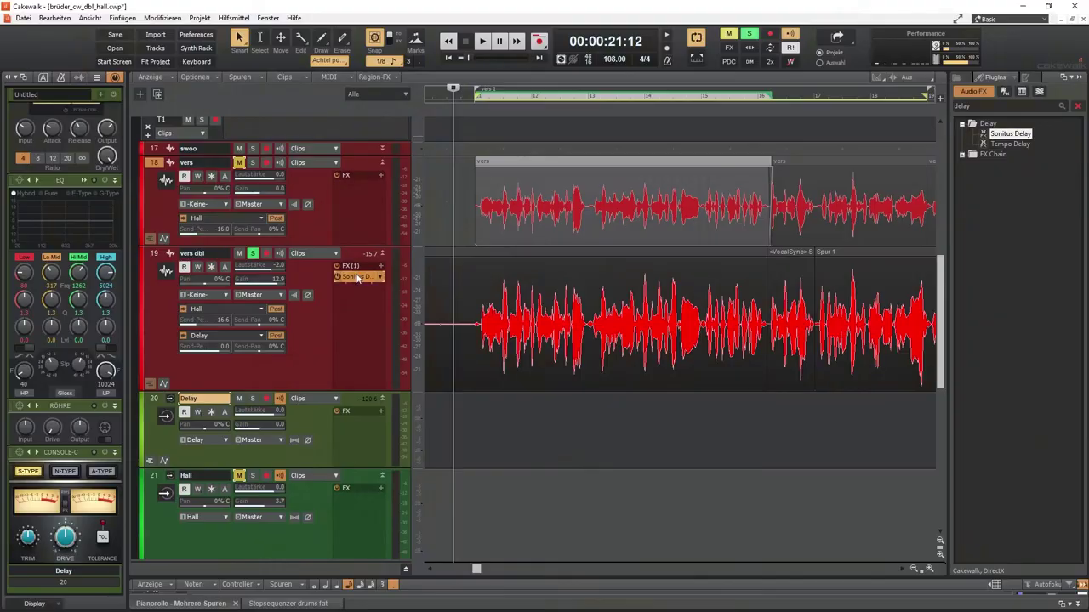
Move the Sonitus Delay from vers dbl to the Delay aux track and duplicate it back onto vers dbl
drag(356, 277, 351, 457)
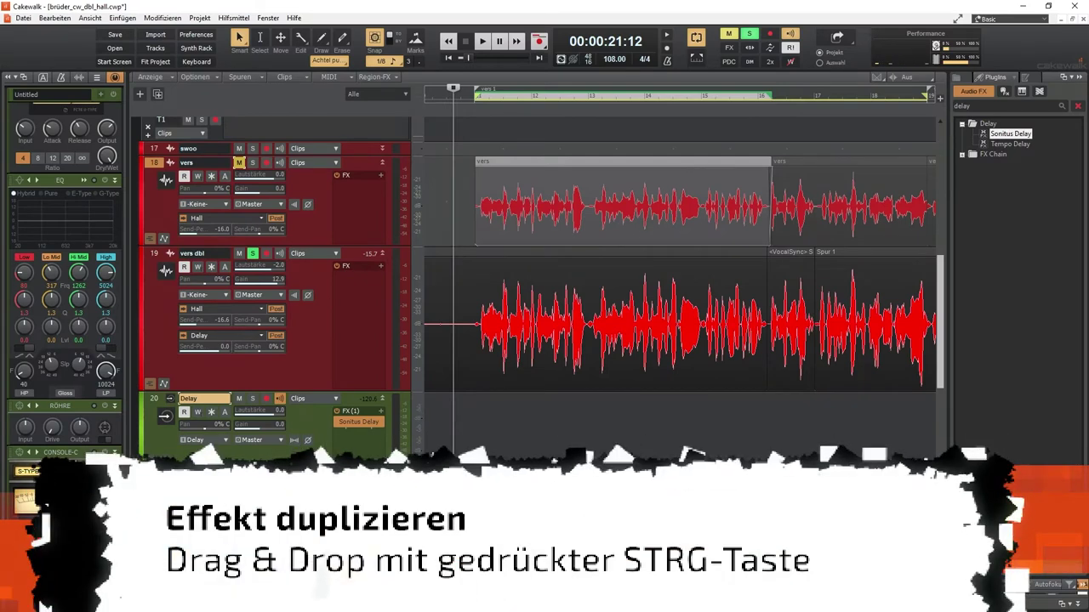
drag(363, 426, 360, 282)
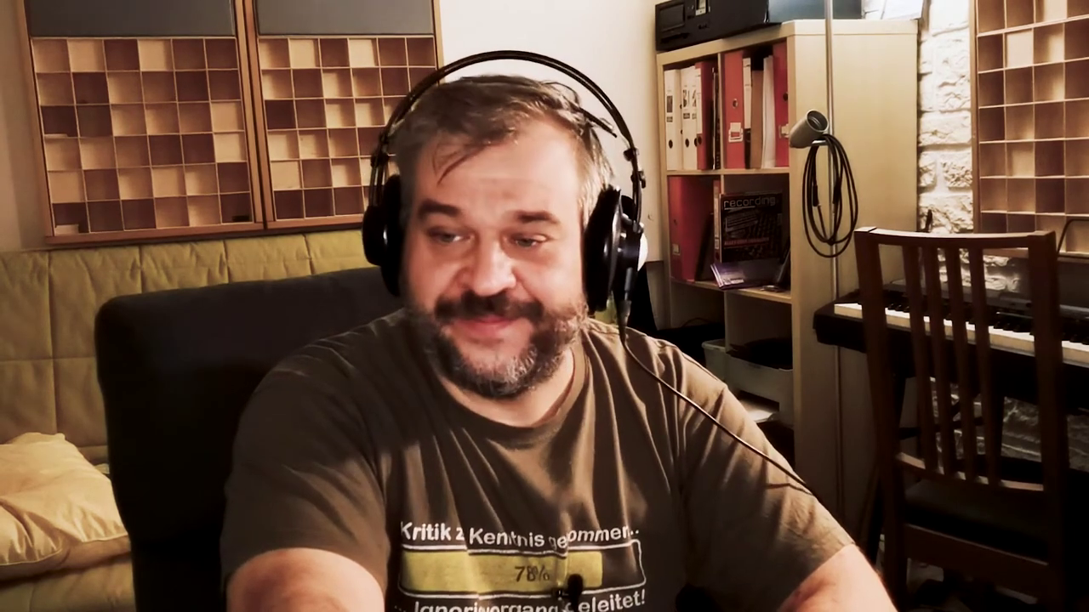
Check the Sonitus Delay's settings on the Delay aux track and close its window
double_click(349, 422)
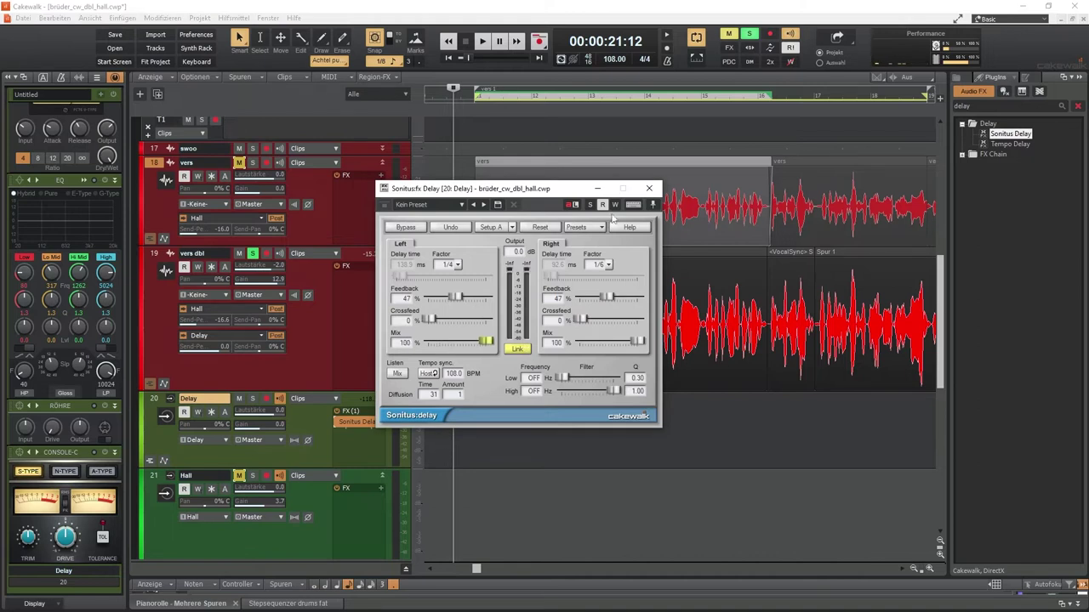
click(649, 188)
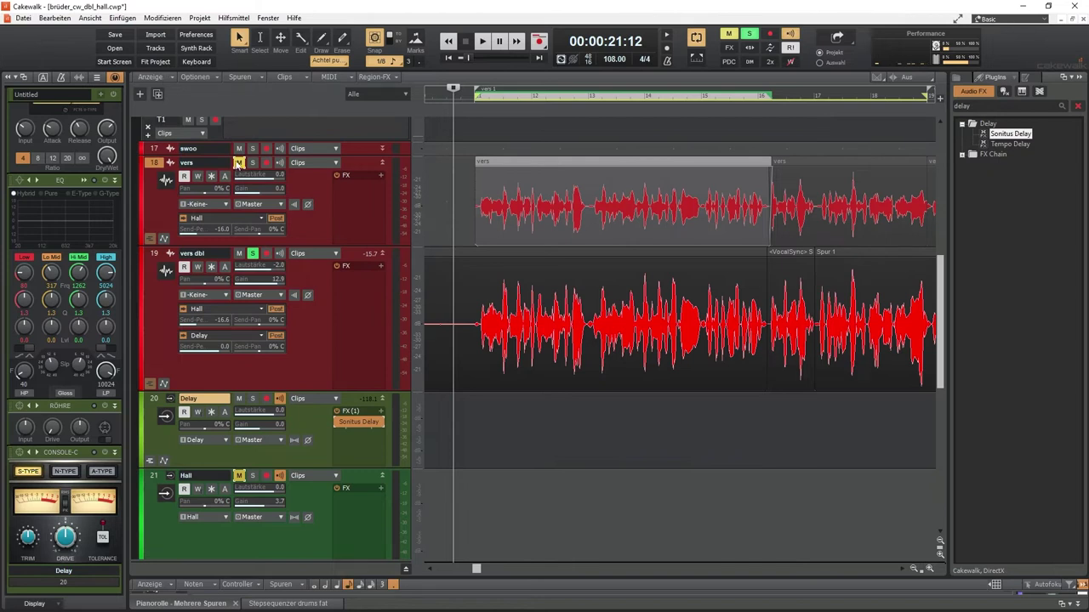
Unmute the vers track, increase its height and insert a send from it to the Delay aux track
drag(356, 247, 357, 334)
right_click(208, 283)
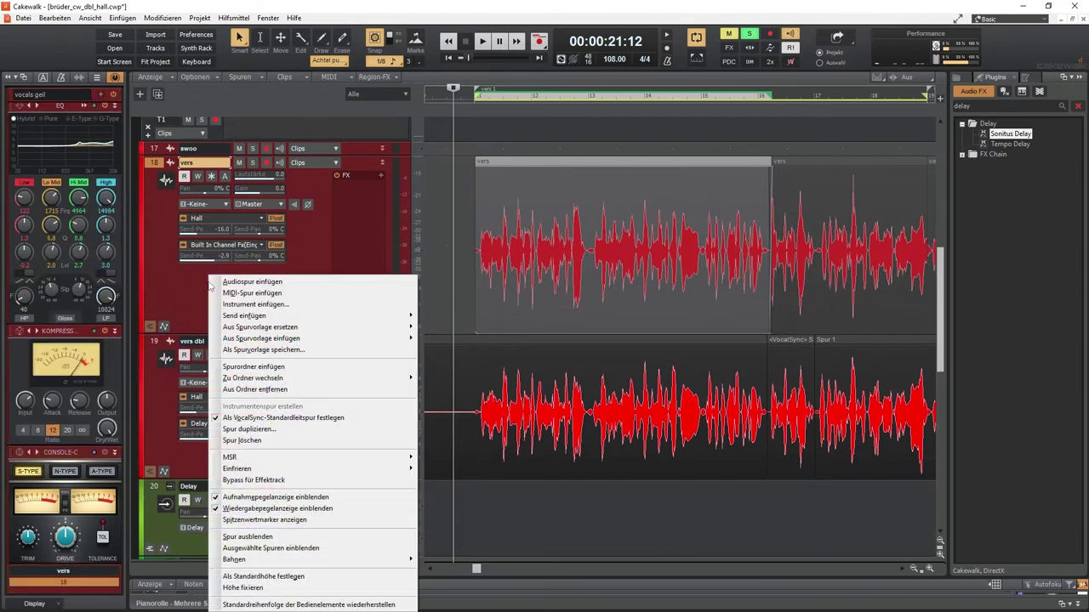
mouse_move(282, 316)
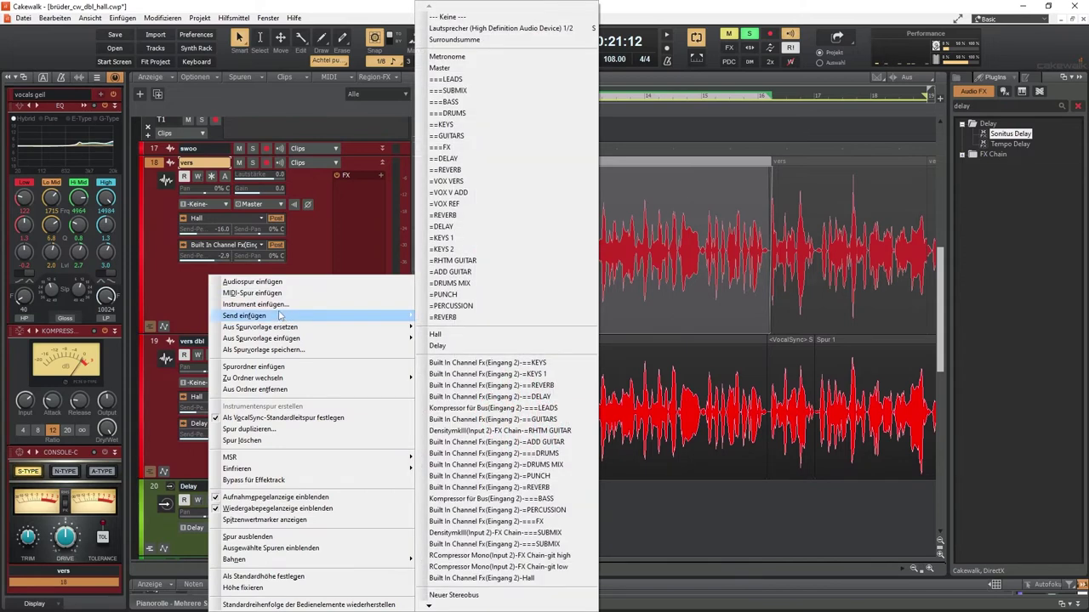
click(438, 347)
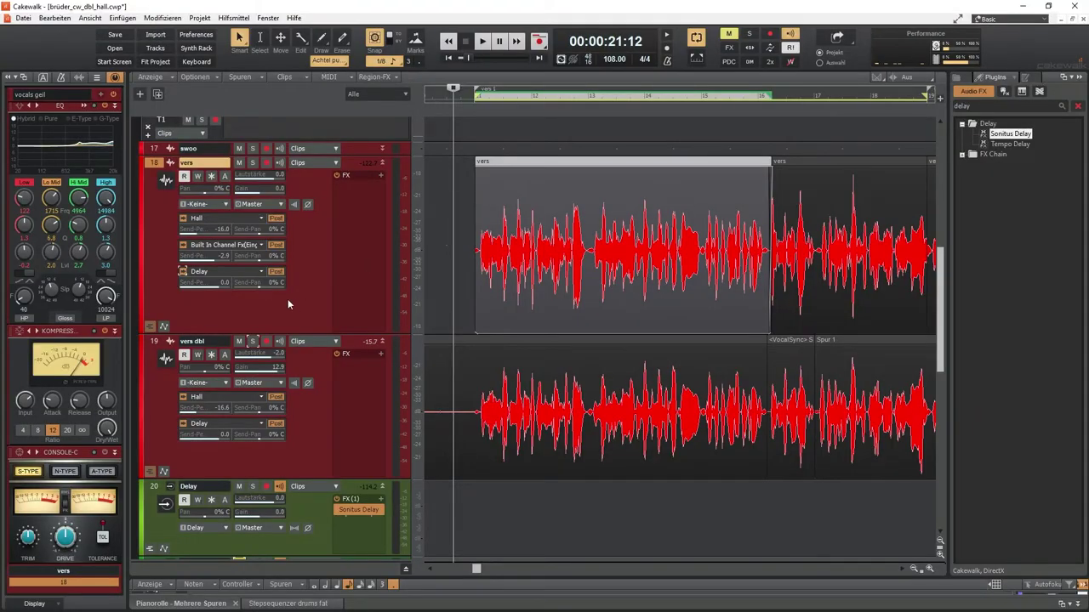
Lower the Delay send levels of vers and vers dbl together to -10.3 while playing the song
mouse_move(216, 287)
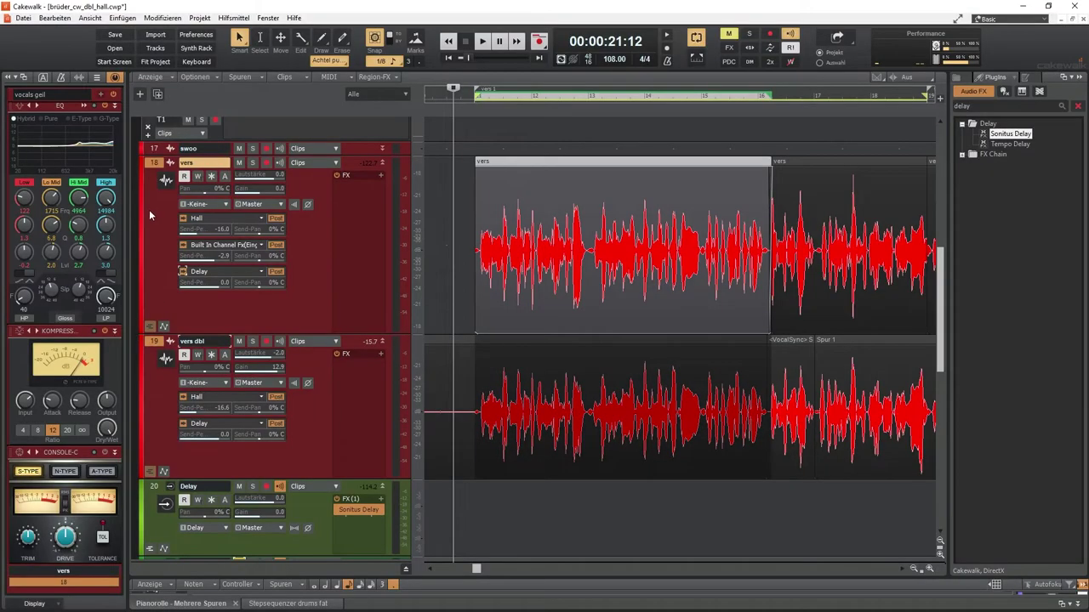
key(Down)
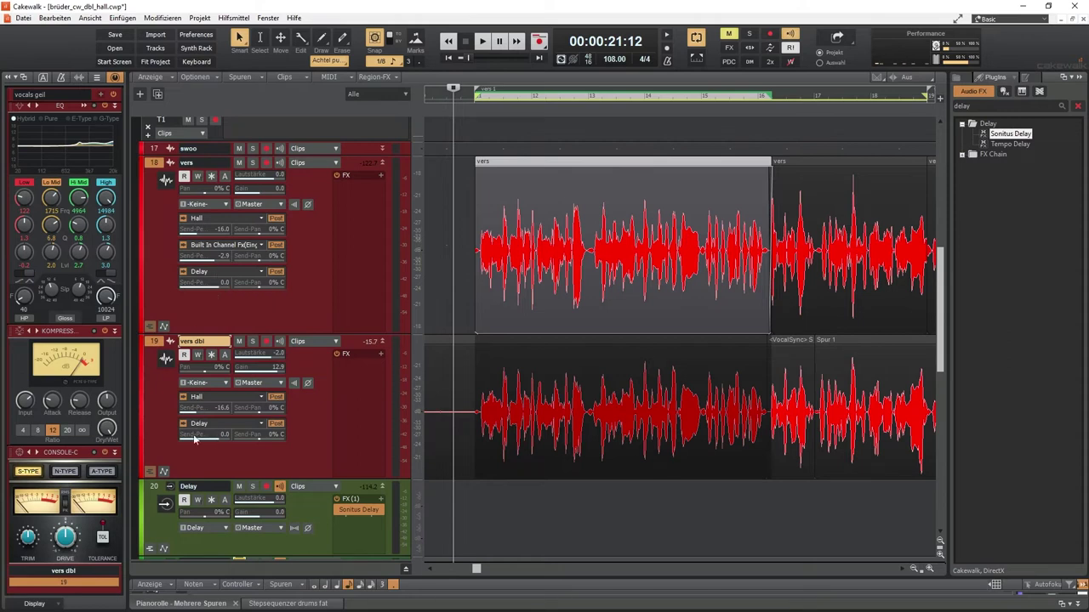
key(space)
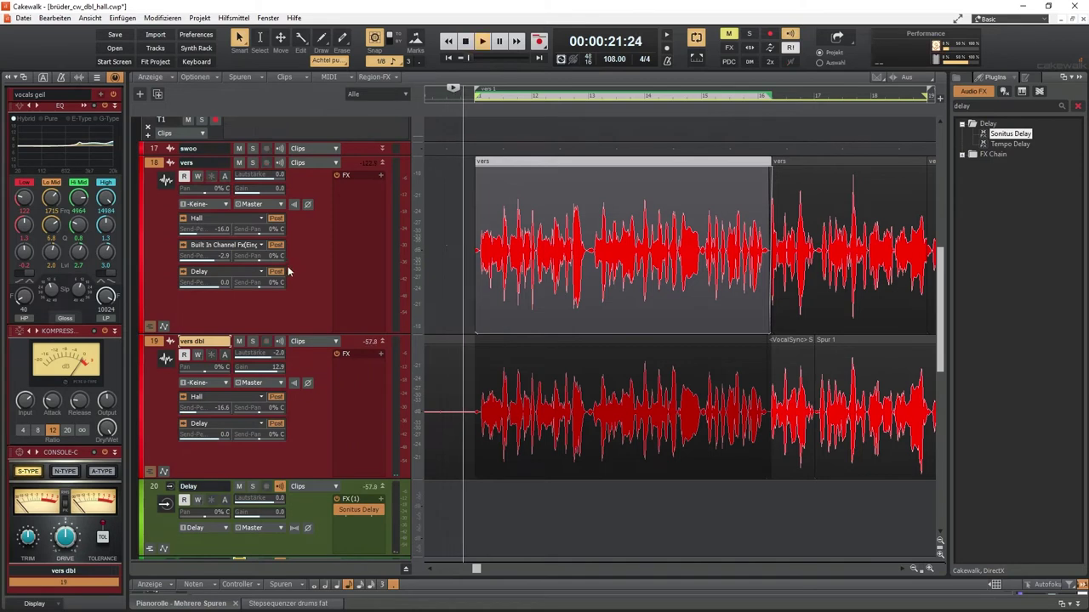
click(214, 287)
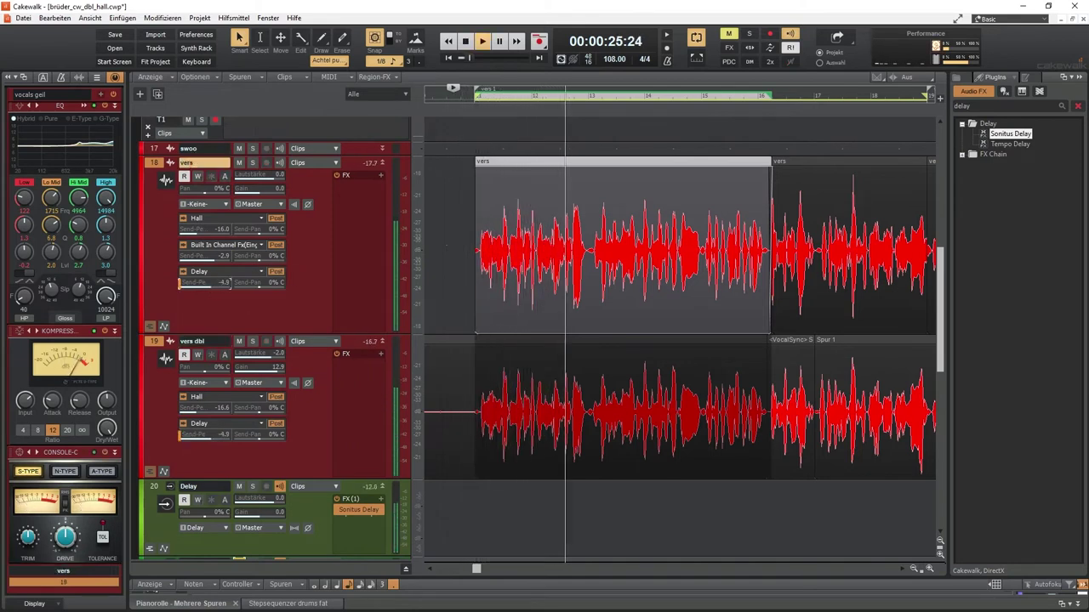
drag(215, 287, 200, 288)
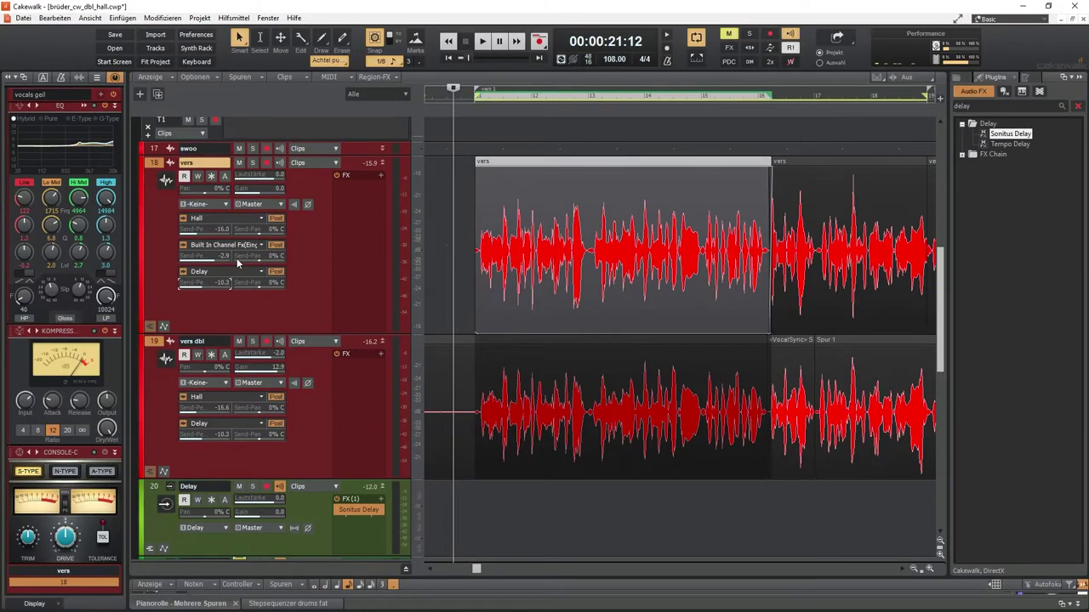
Pan the Delay send of vers 100% left and that of vers dbl 100% right, and play back the result
drag(260, 286, 254, 287)
drag(258, 436, 260, 437)
key(space)
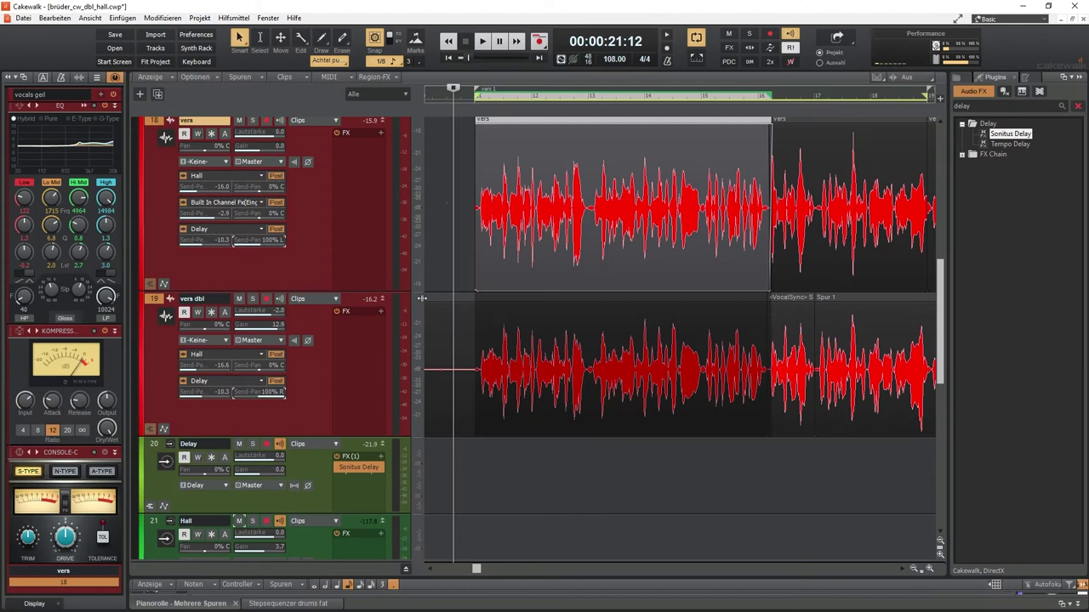
key(space)
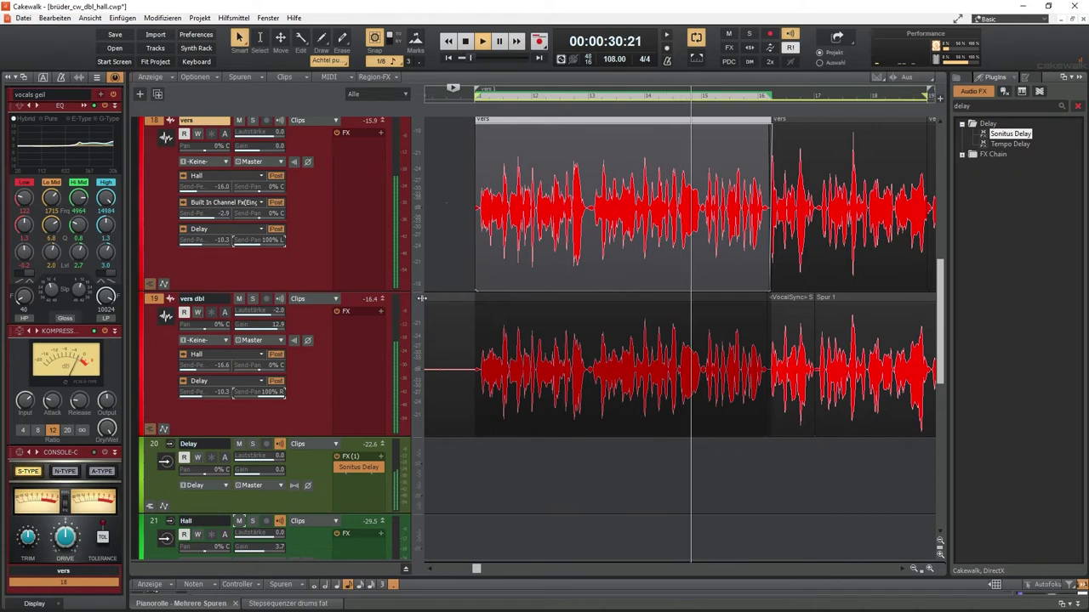
key(space)
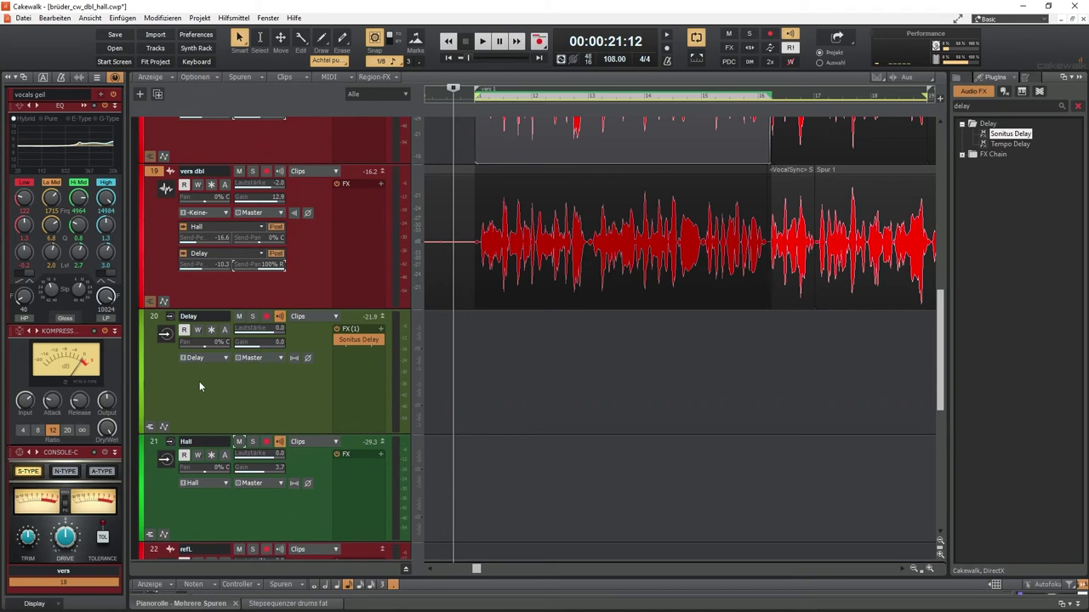
Insert a send from the Delay aux track to Hall, set its level to -INF and start playback
right_click(199, 387)
mouse_move(335, 86)
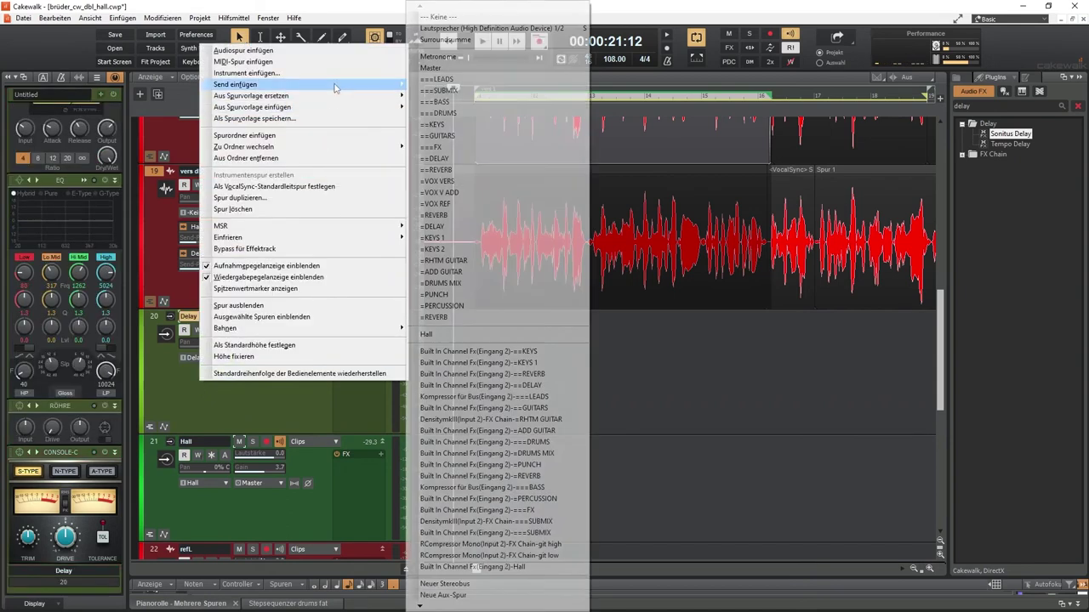
click(470, 336)
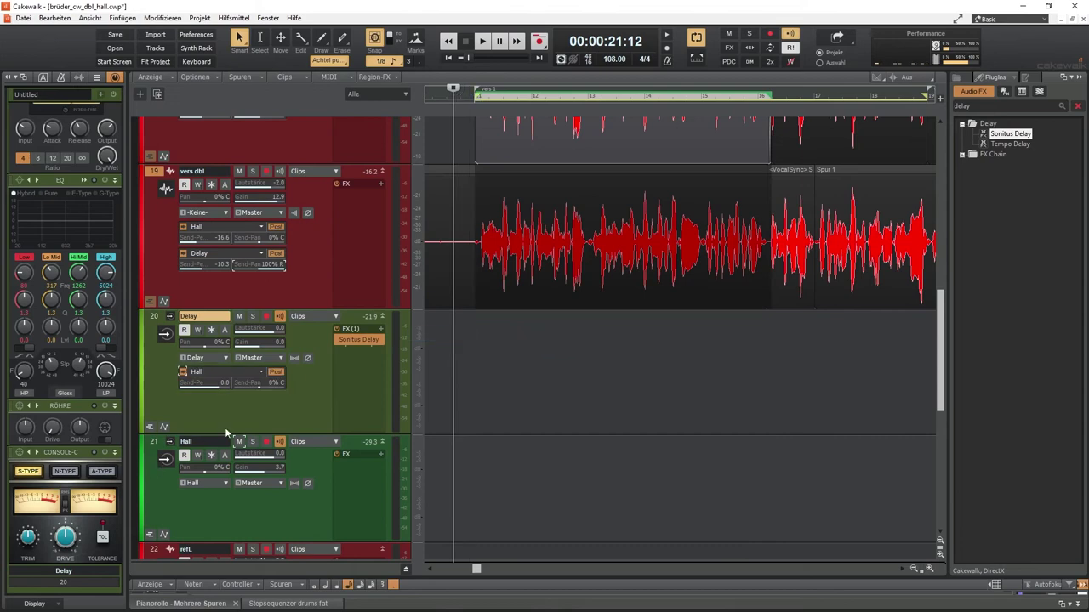
scroll(225, 427, up, 3)
key(space)
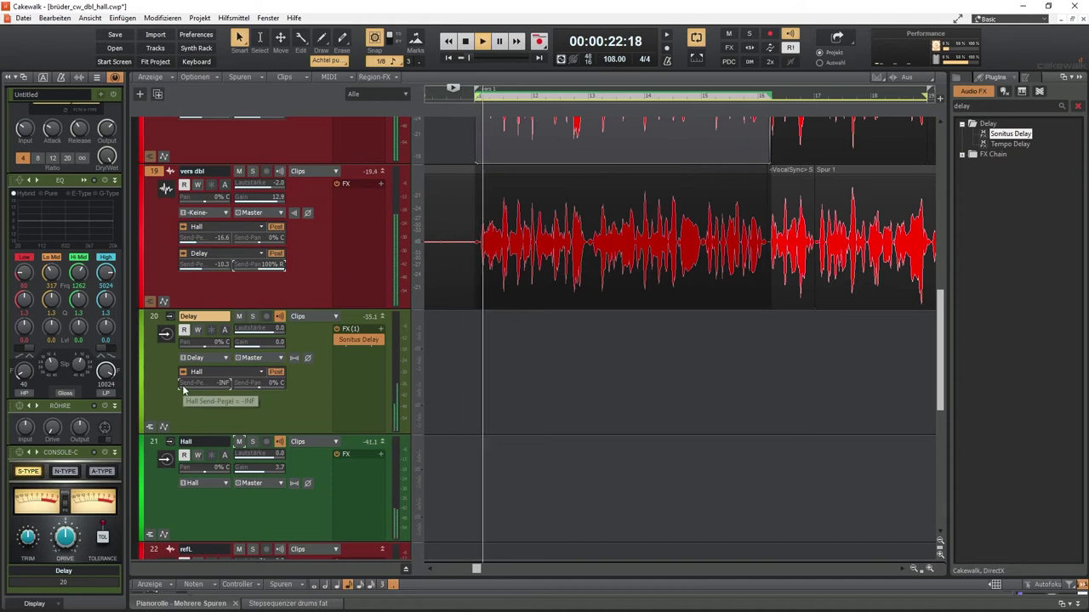